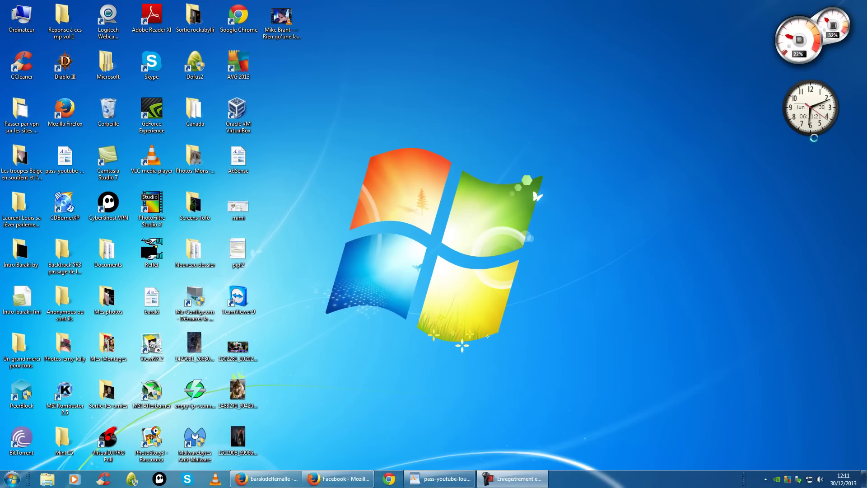
Search for msconfig and open the Windows System Configuration utility.
{"action": "mouse_move", "coordinate": [836, 40]}
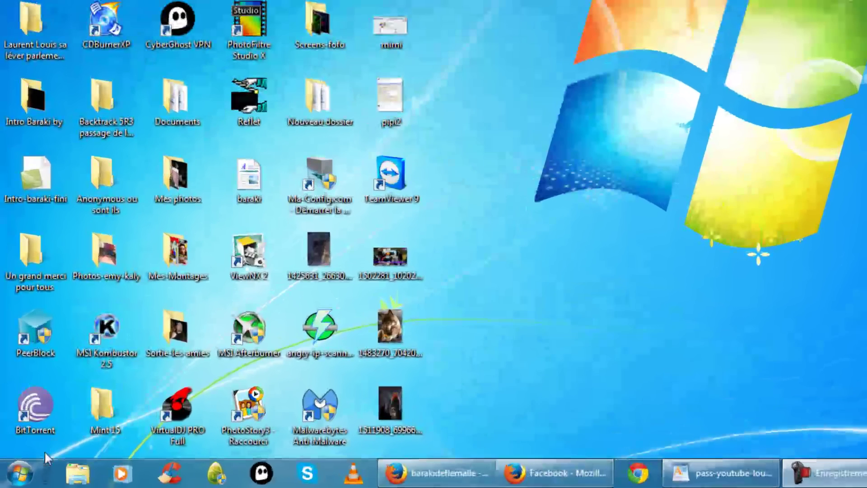
{"action": "left_click", "coordinate": [19, 473]}
{"action": "left_click", "coordinate": [97, 435]}
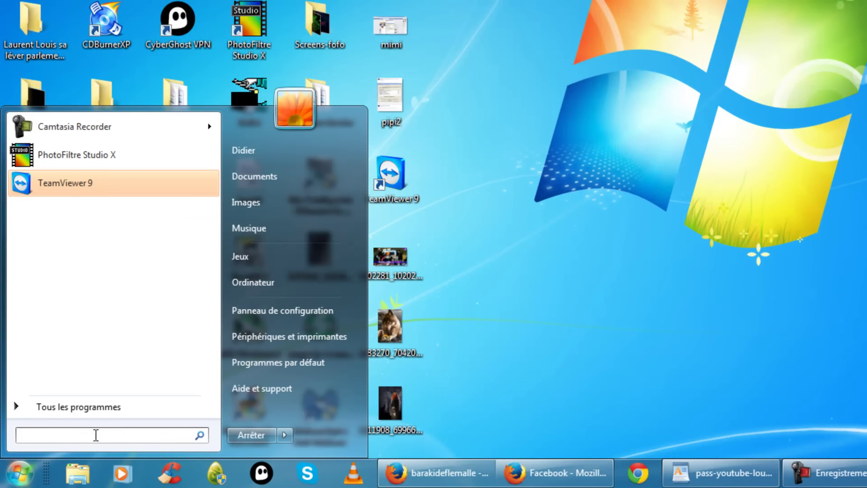
{"action": "type", "text": "ms"}
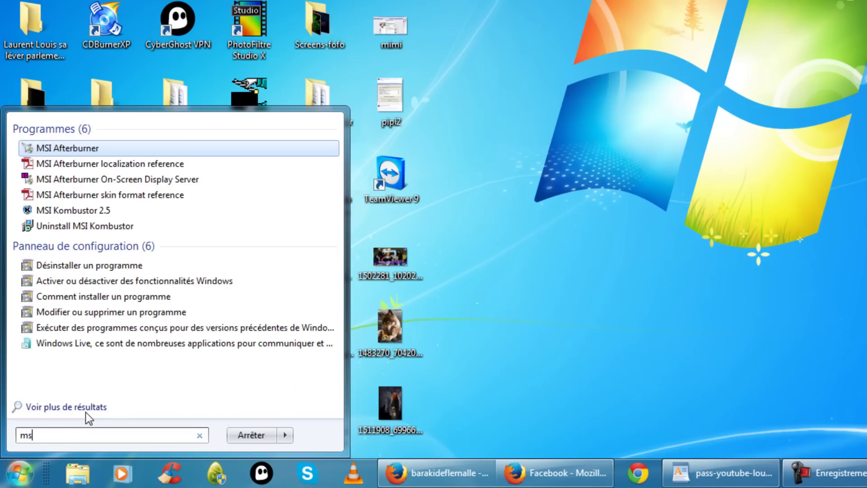
{"action": "type", "text": "config"}
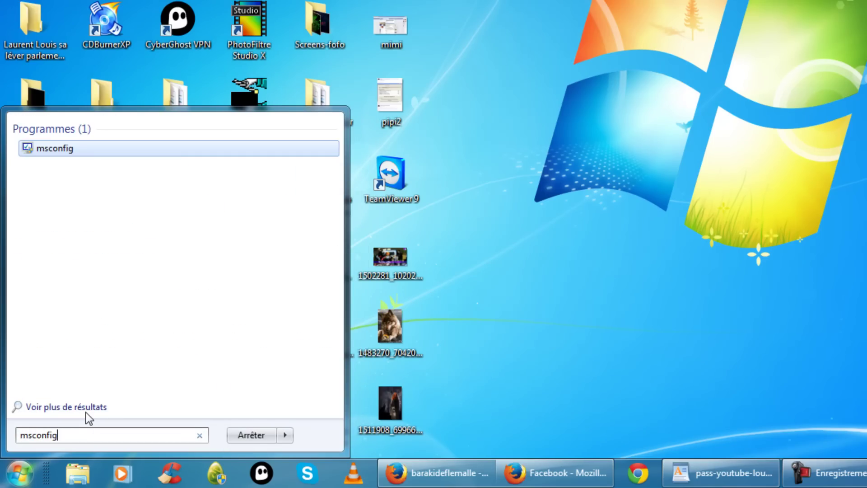
{"action": "key", "text": "Return"}
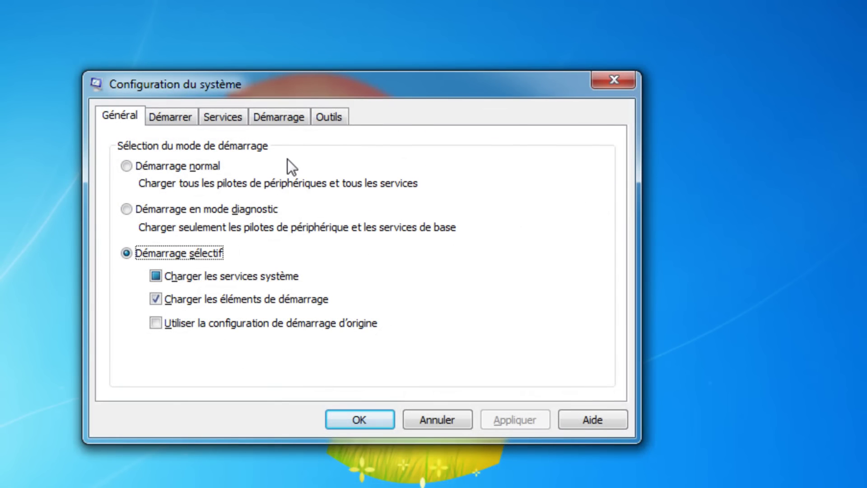
Review the whole list of startup items, widening the item name column so the full names can be read.
{"action": "left_click", "coordinate": [285, 112]}
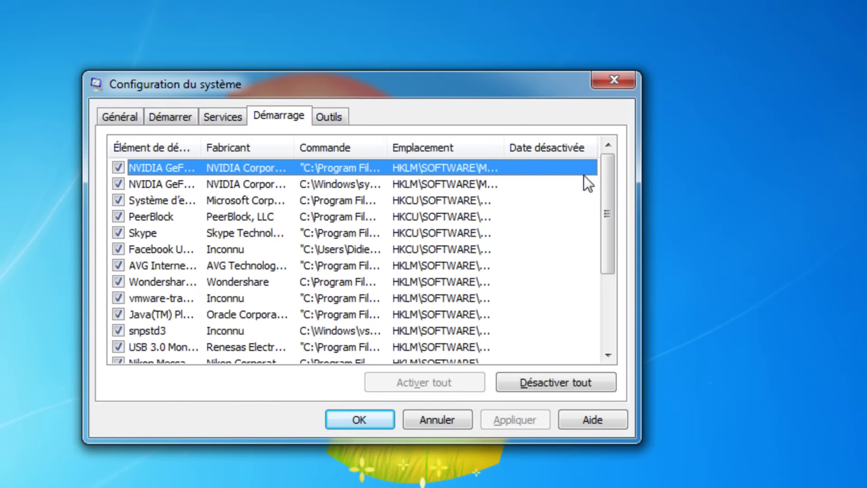
{"action": "left_click_drag", "start_coordinate": [609, 199], "coordinate": [610, 277]}
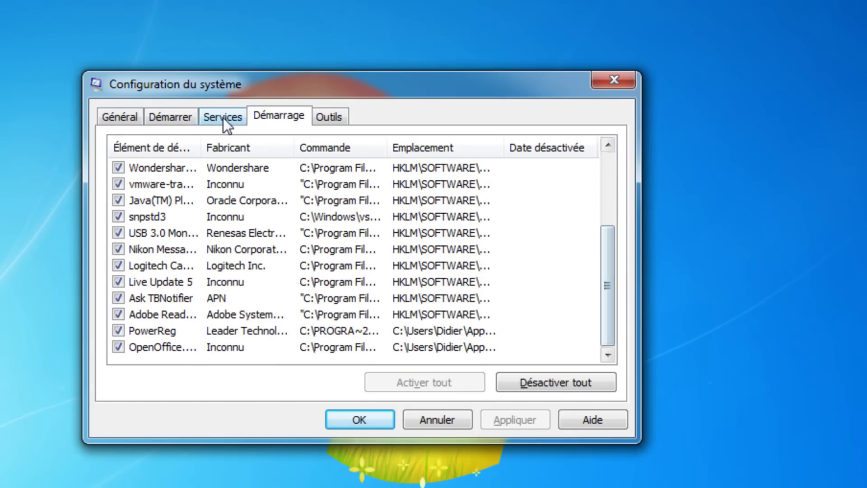
{"action": "left_click_drag", "start_coordinate": [201, 147], "coordinate": [314, 156]}
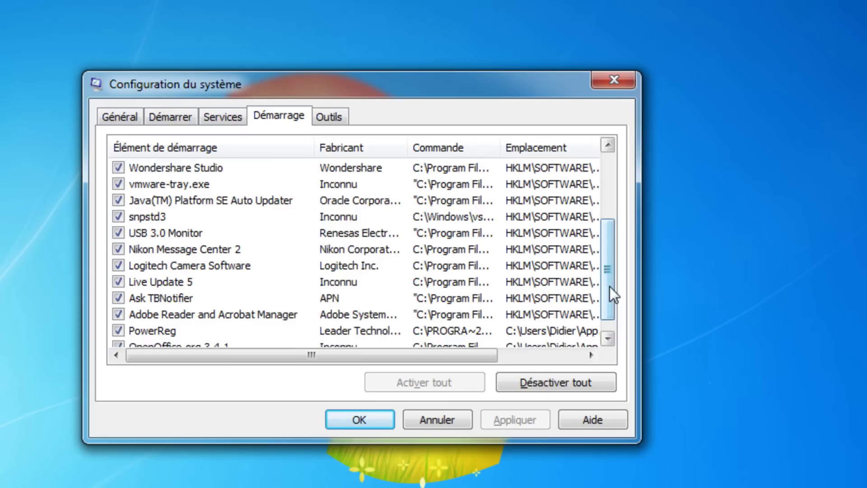
{"action": "scroll", "coordinate": [609, 287], "scroll_direction": "down", "scroll_amount": 1}
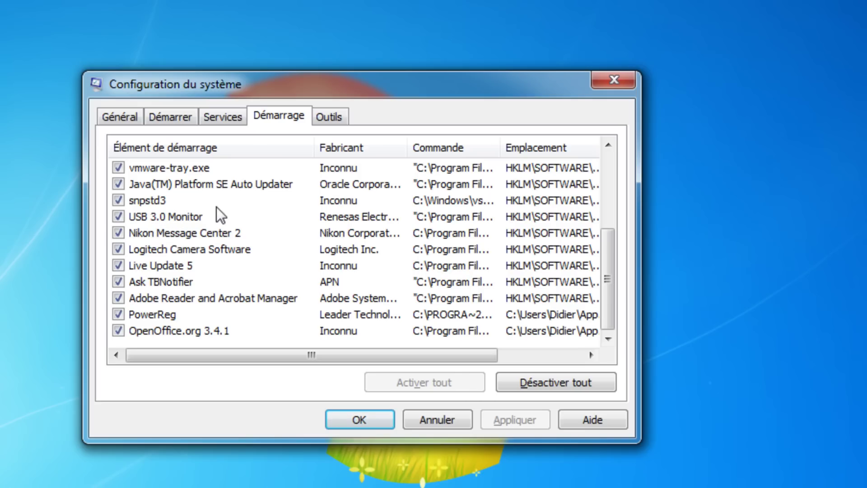
{"action": "scroll", "coordinate": [229, 189], "scroll_direction": "up", "scroll_amount": 1}
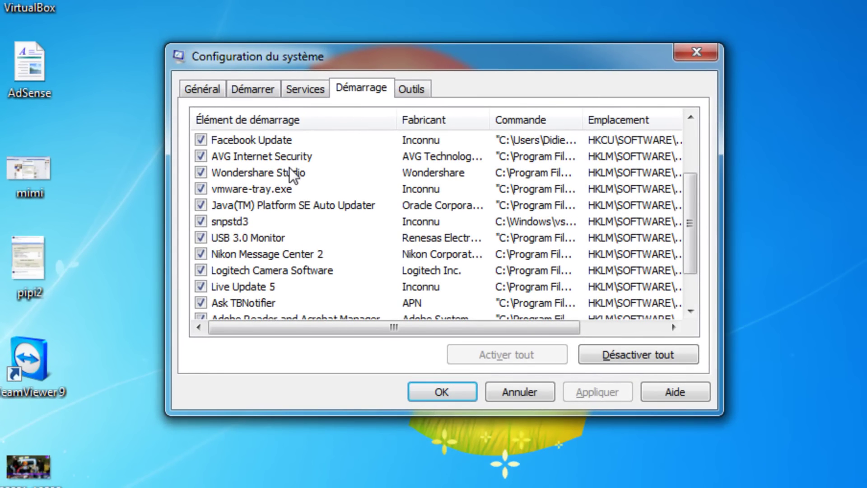
{"action": "scroll", "coordinate": [289, 170], "scroll_direction": "up", "scroll_amount": 1}
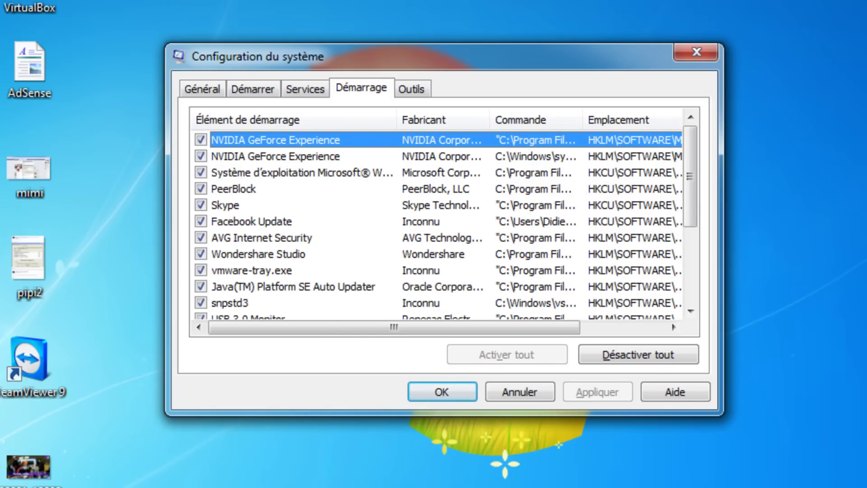
Disable all startup items except both NVIDIA GeForce Experience entries, the Microsoft operating system entry and AVG Internet Security, and apply the configuration.
{"action": "left_click", "coordinate": [644, 355]}
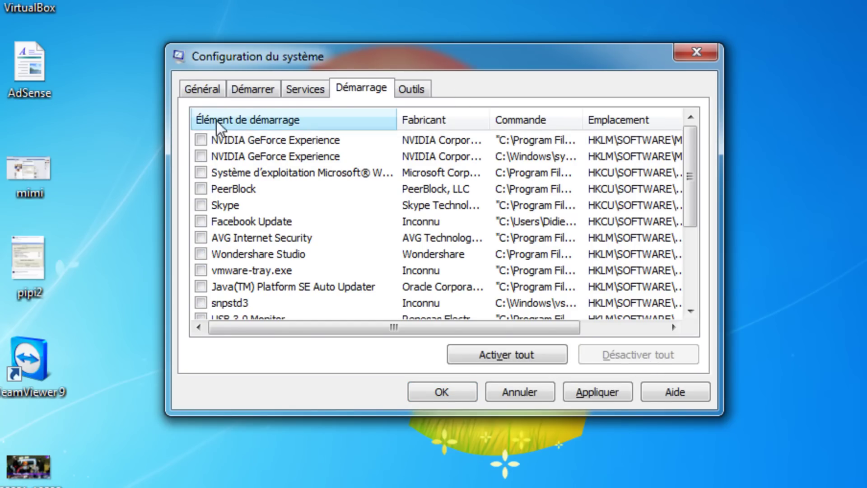
{"action": "left_click", "coordinate": [202, 140]}
{"action": "left_click", "coordinate": [203, 154]}
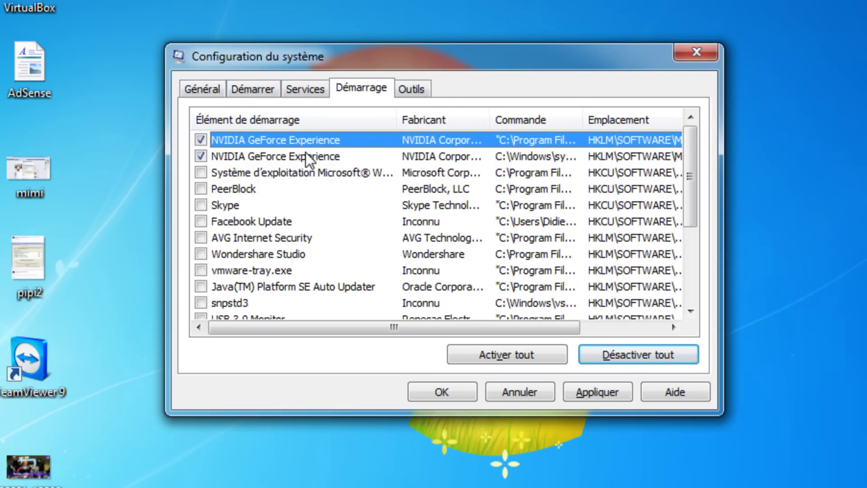
{"action": "left_click", "coordinate": [201, 172]}
{"action": "left_click", "coordinate": [201, 238]}
{"action": "mouse_move", "coordinate": [695, 196]}
{"action": "left_mouse_down"}
{"action": "mouse_move", "coordinate": [688, 282]}
{"action": "mouse_move", "coordinate": [698, 183]}
{"action": "left_mouse_up"}
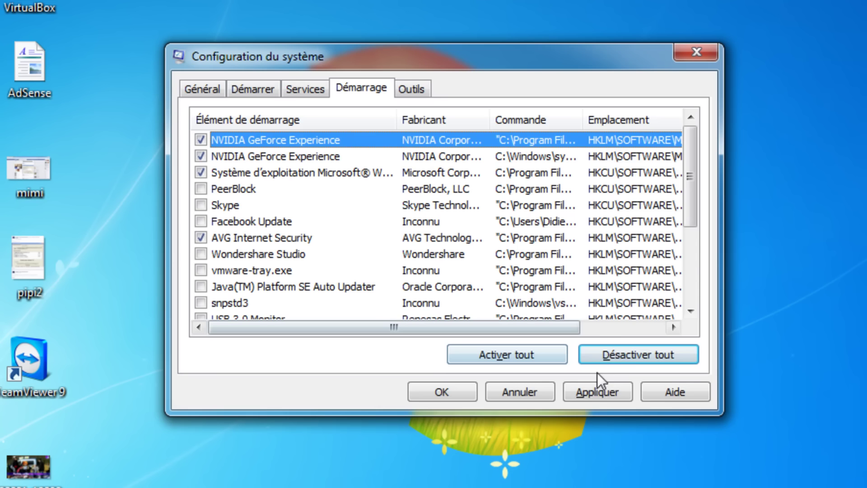
{"action": "left_click", "coordinate": [598, 389]}
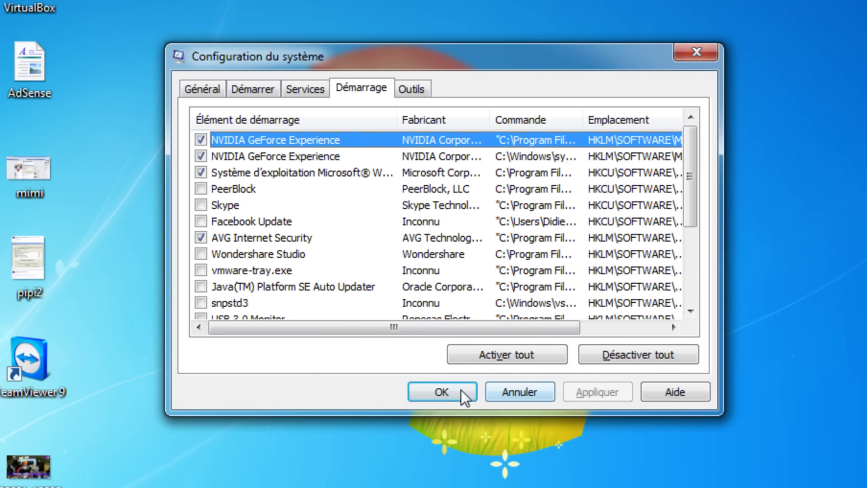
{"action": "left_click", "coordinate": [436, 390]}
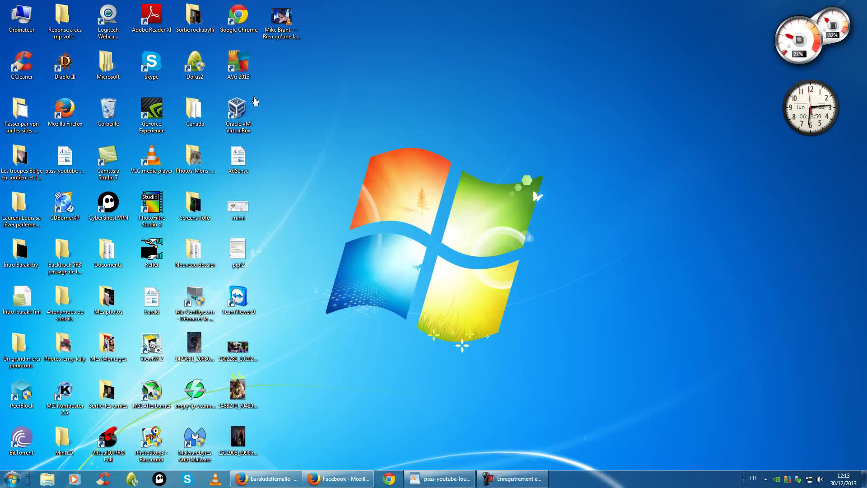
Launch Skype, close its sign-in window and quit the program completely so it does not keep running in the background.
{"action": "left_click", "coordinate": [152, 66]}
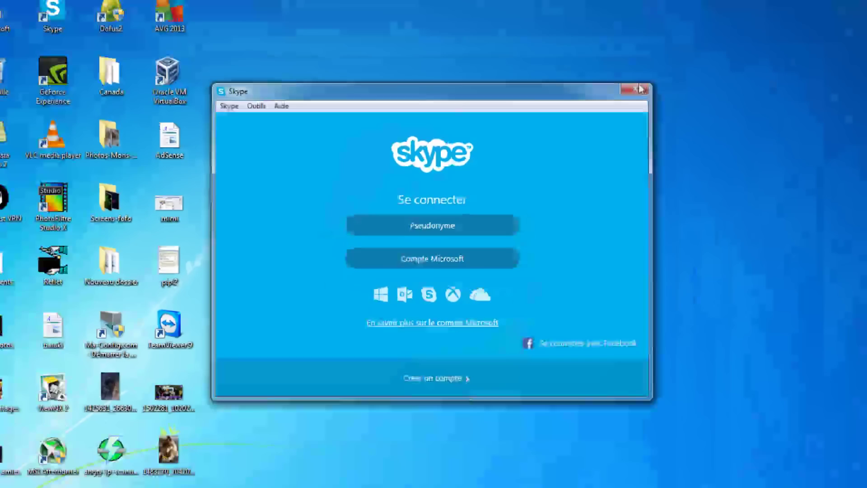
{"action": "left_click", "coordinate": [747, 16]}
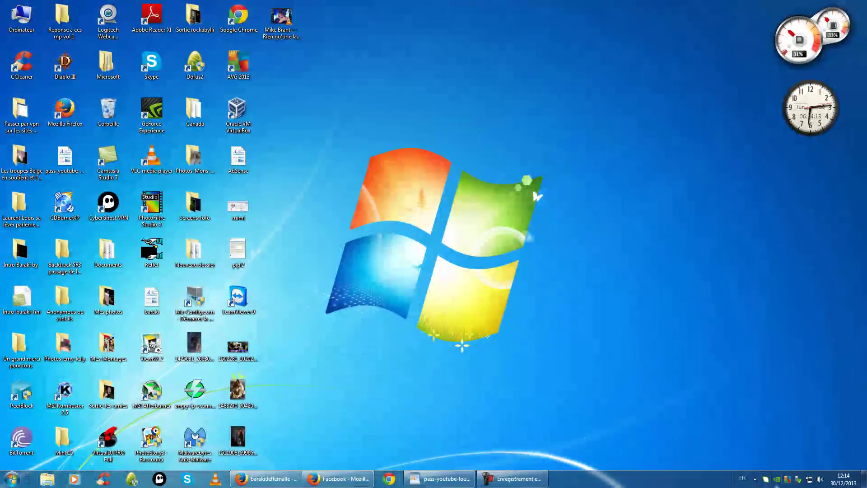
{"action": "right_click", "coordinate": [767, 479]}
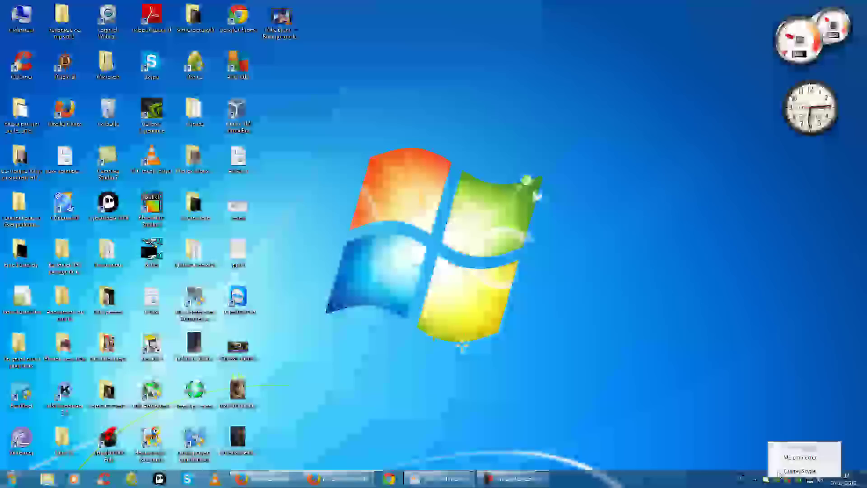
{"action": "left_click", "coordinate": [779, 471]}
{"action": "left_click", "coordinate": [453, 274]}
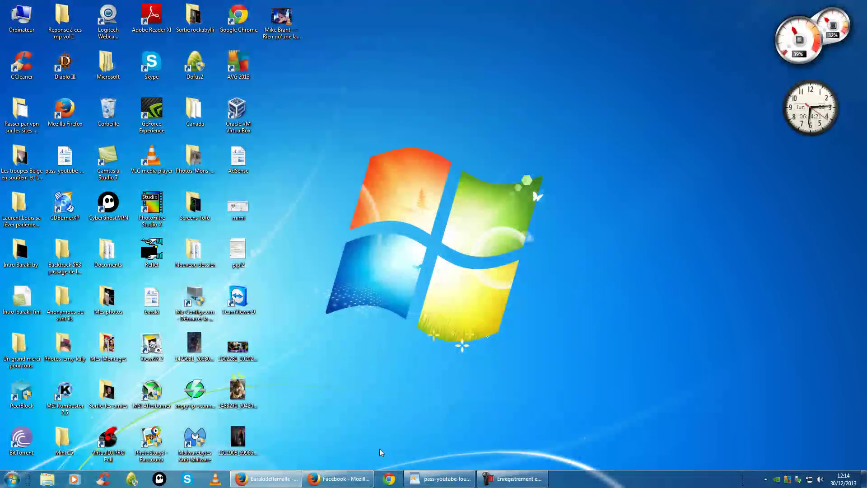
Bring up the Firefox window with Facebook, open the account's own profile page and minimize the window.
{"action": "left_click", "coordinate": [342, 482]}
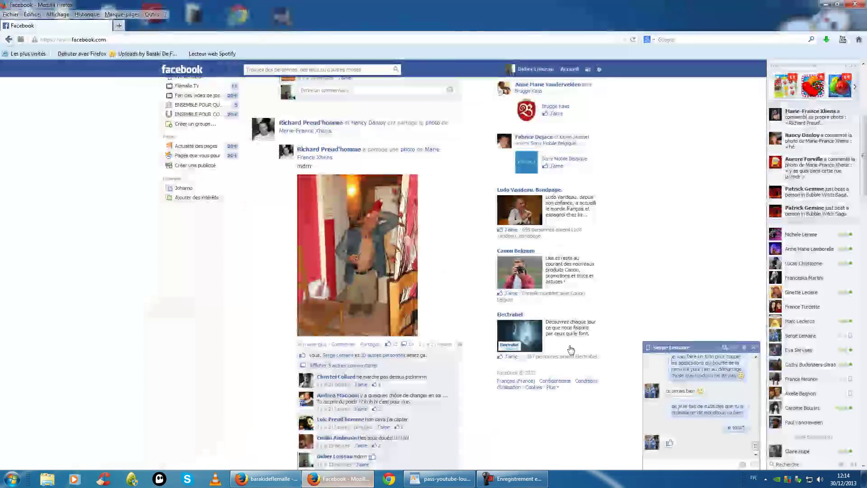
{"action": "left_click", "coordinate": [544, 70]}
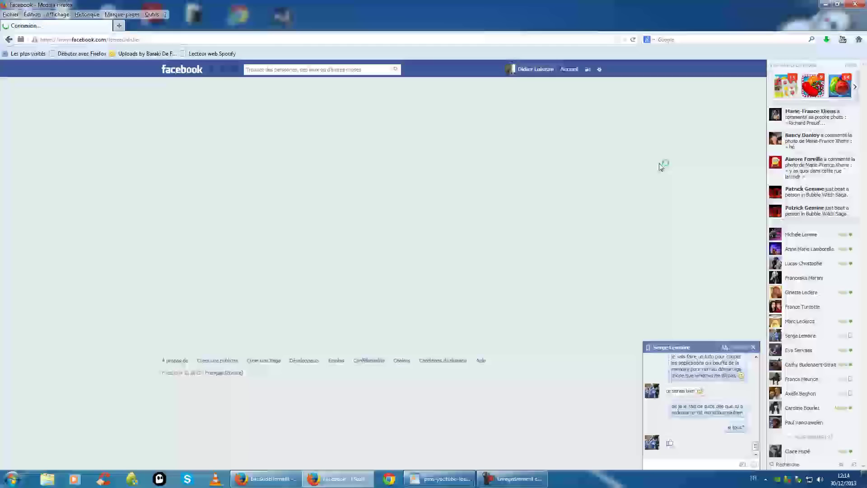
{"action": "left_click", "coordinate": [826, 4]}
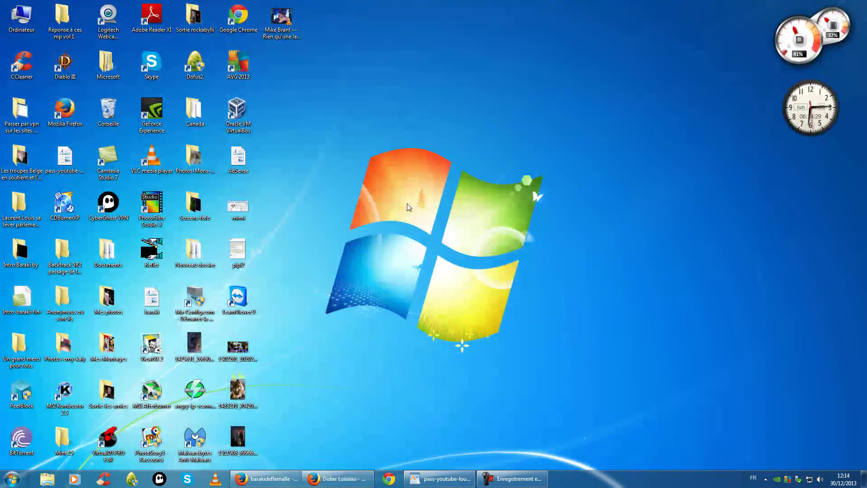
Open an additional Mozilla Firefox window on the Google home page and close it again.
{"action": "right_click", "coordinate": [251, 481]}
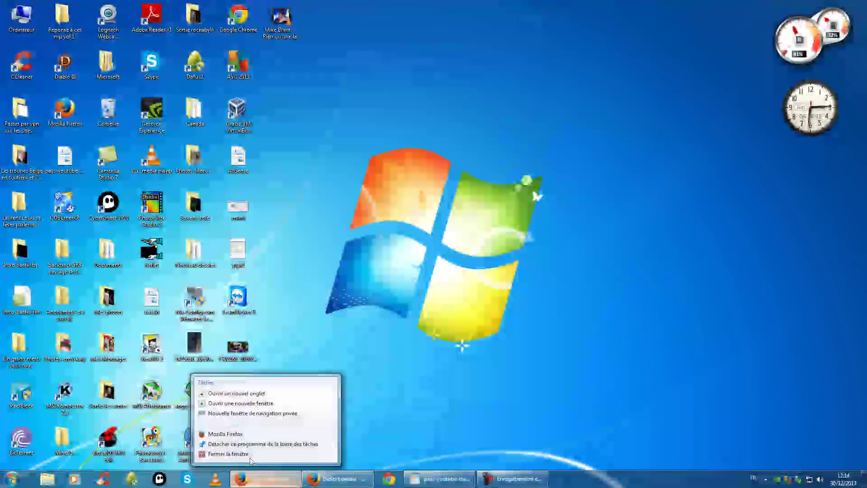
{"action": "left_click", "coordinate": [245, 430]}
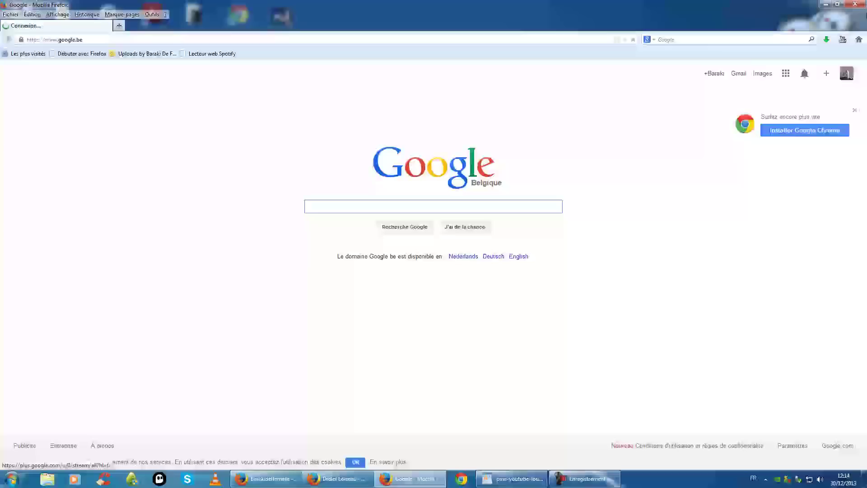
{"action": "left_click", "coordinate": [856, 4]}
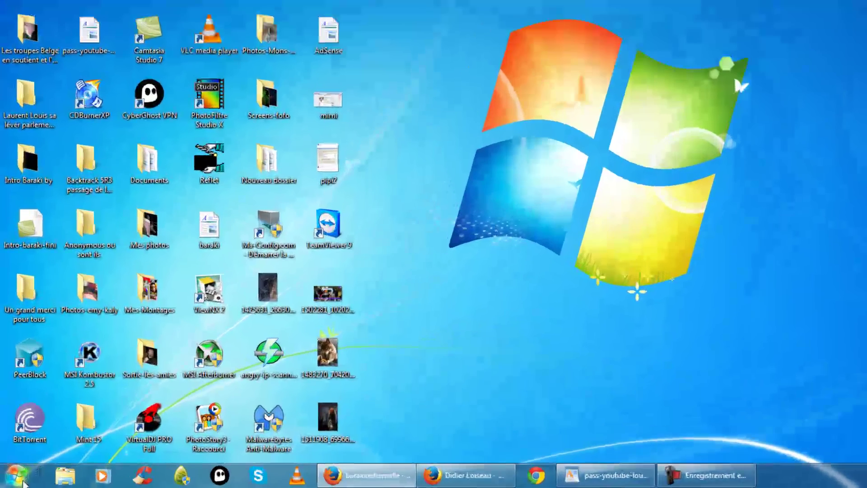
Apply the Windows Classique theme in the Control Panel's personalization settings and close the window.
{"action": "left_click", "coordinate": [19, 477]}
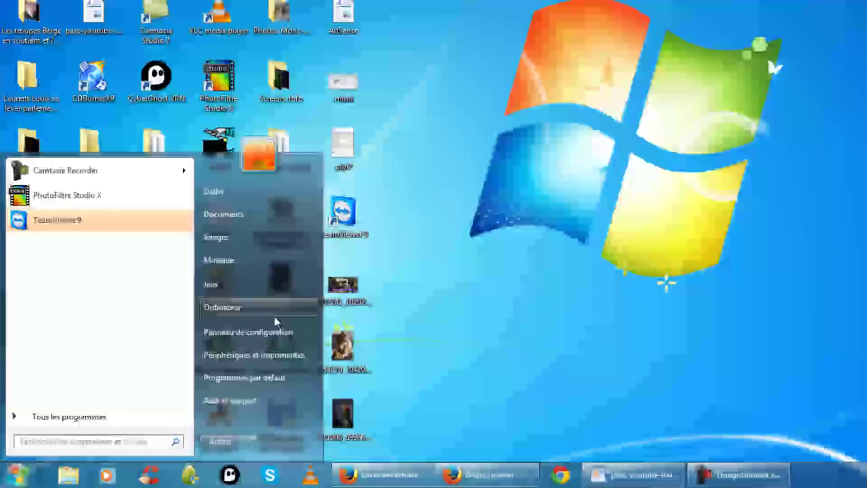
{"action": "left_click", "coordinate": [264, 332]}
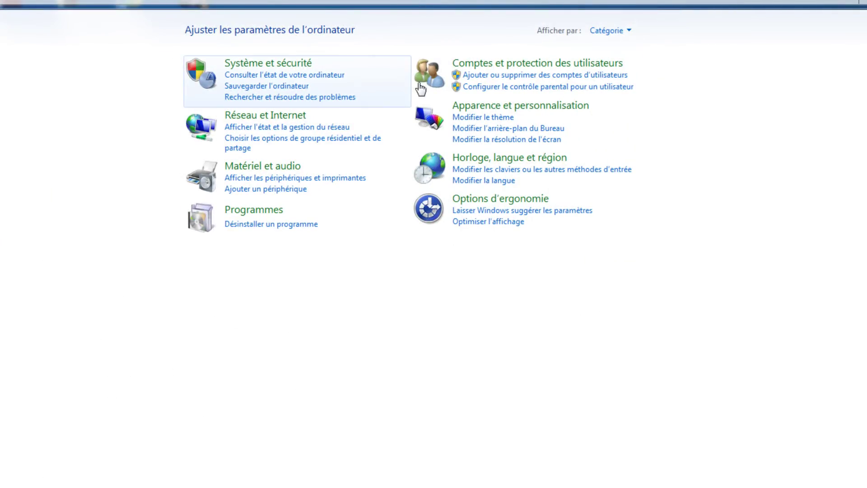
{"action": "left_click", "coordinate": [484, 111]}
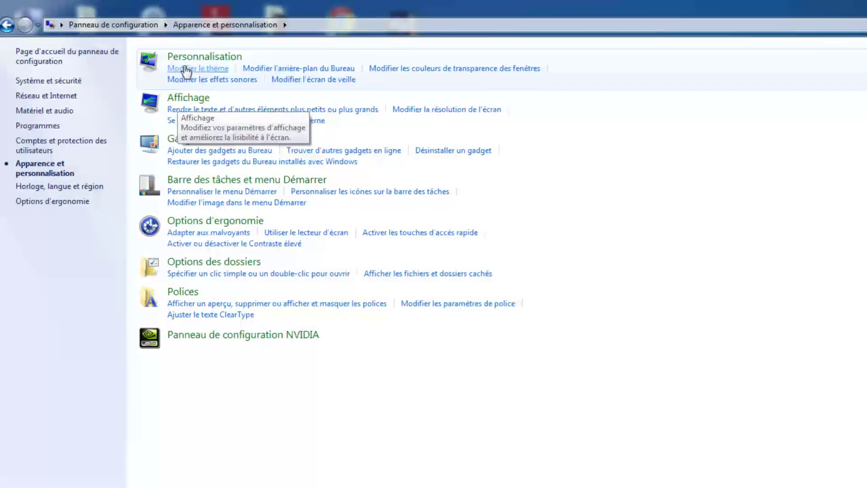
{"action": "left_click", "coordinate": [187, 60]}
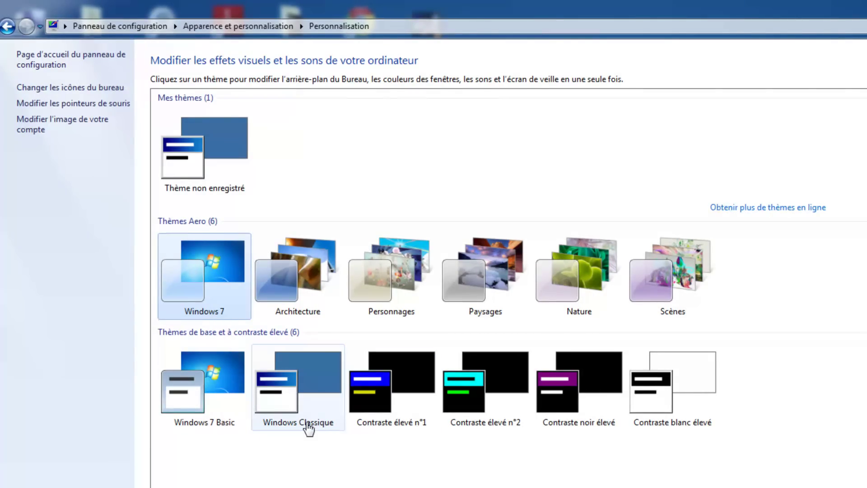
{"action": "left_click", "coordinate": [306, 422]}
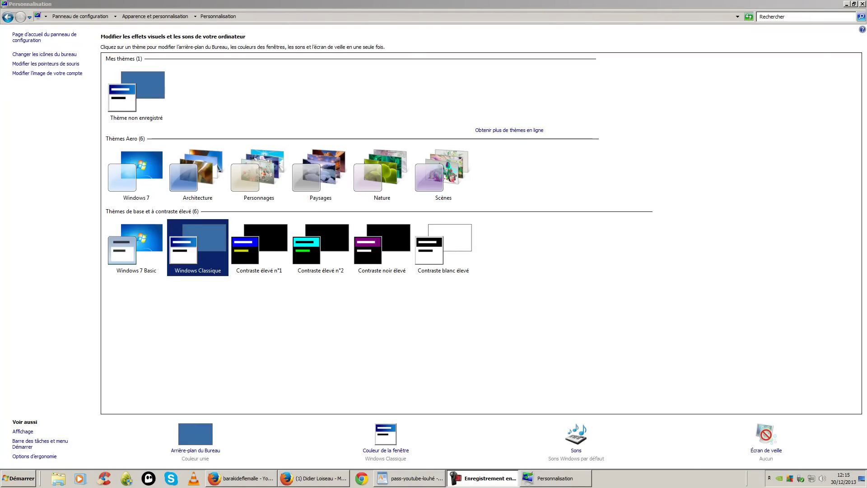
{"action": "key", "text": "alt+F4"}
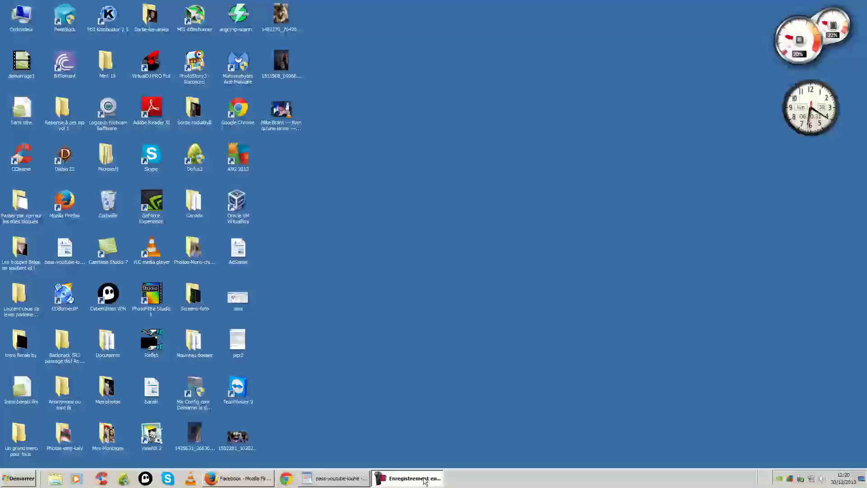
Open the USB2 (F:) drive from the Ordinateur window, view its contents and close the window.
{"action": "mouse_move", "coordinate": [418, 482]}
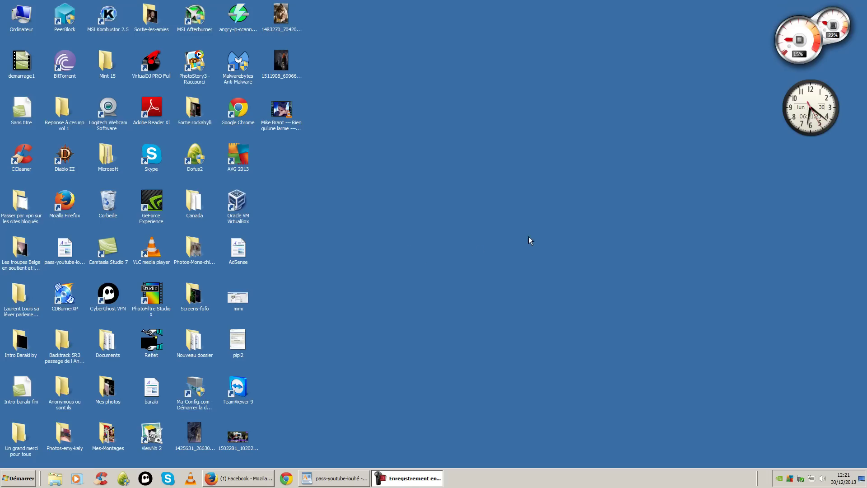
{"action": "mouse_move", "coordinate": [807, 28]}
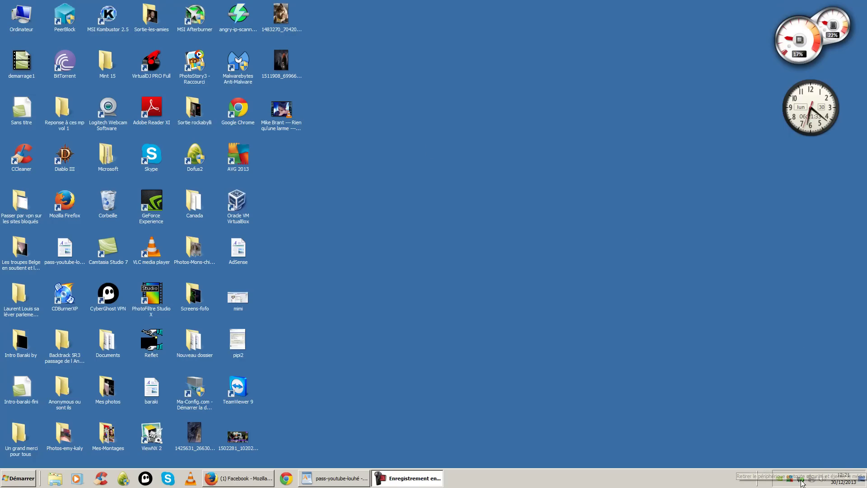
{"action": "double_click", "coordinate": [21, 16]}
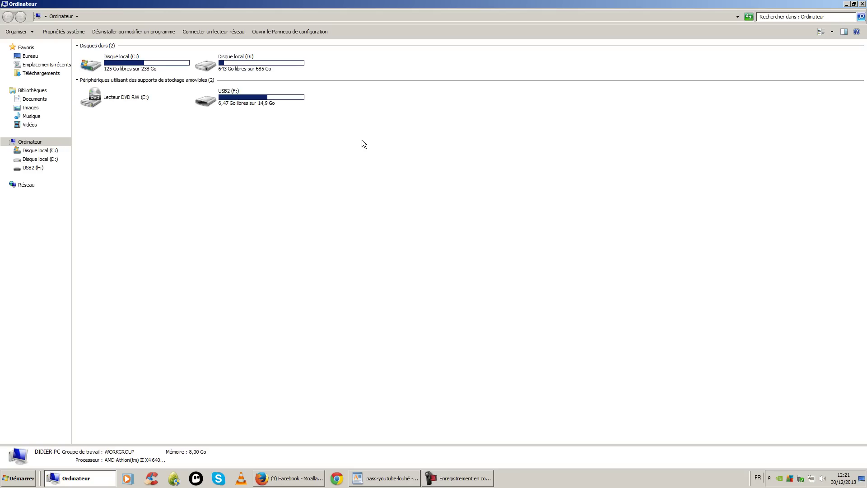
{"action": "double_click", "coordinate": [235, 97]}
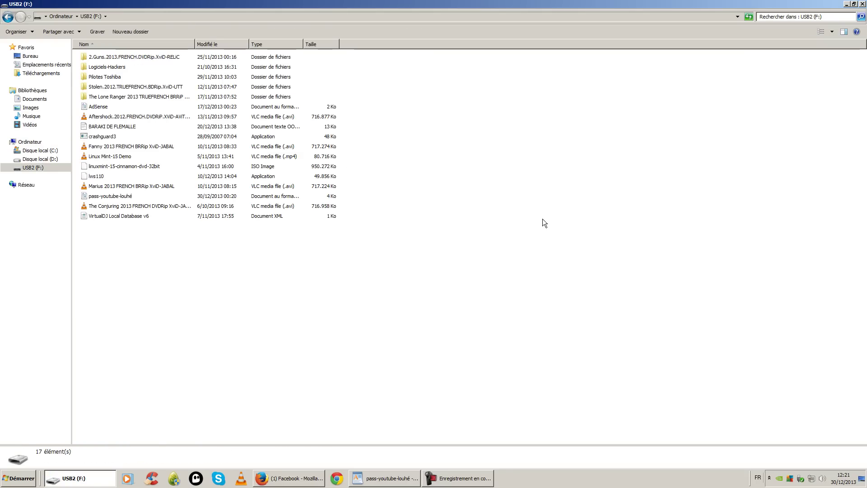
{"action": "left_click", "coordinate": [862, 4]}
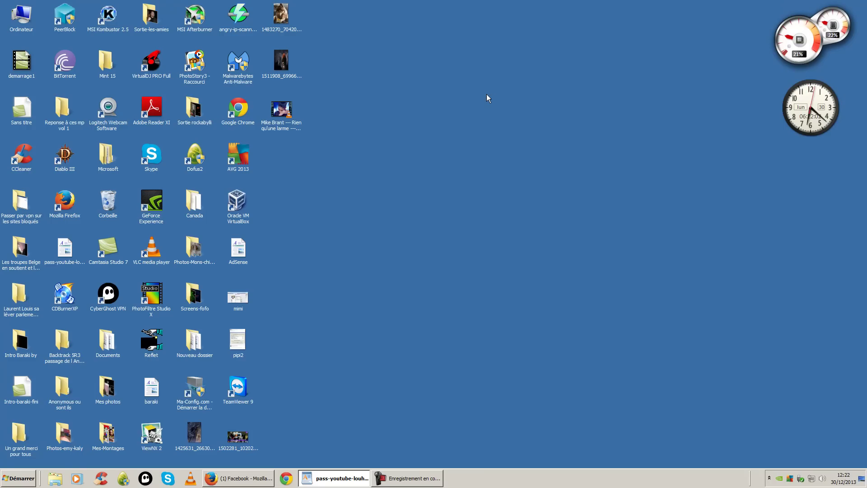
Open the Windows Task Manager, look through the running processes and briefly bring up the WordPad document's window.
{"action": "key", "text": "ctrl+alt+Delete"}
{"action": "left_click", "coordinate": [432, 299]}
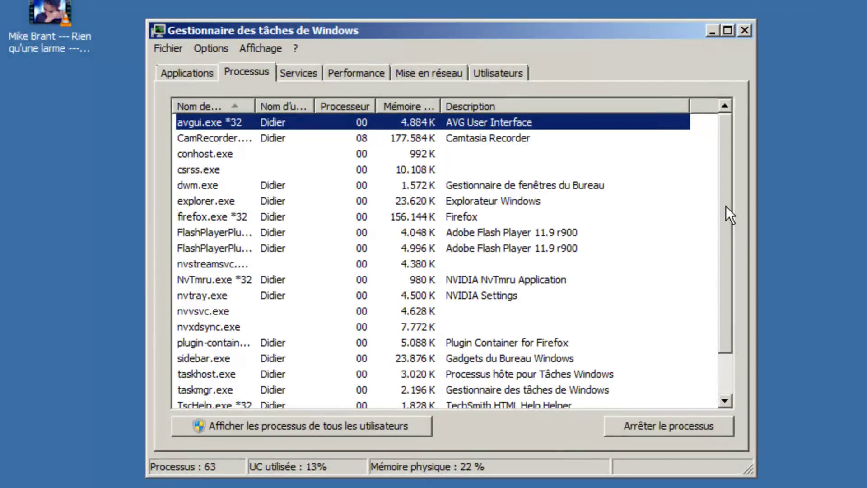
{"action": "left_click_drag", "start_coordinate": [726, 205], "coordinate": [719, 220]}
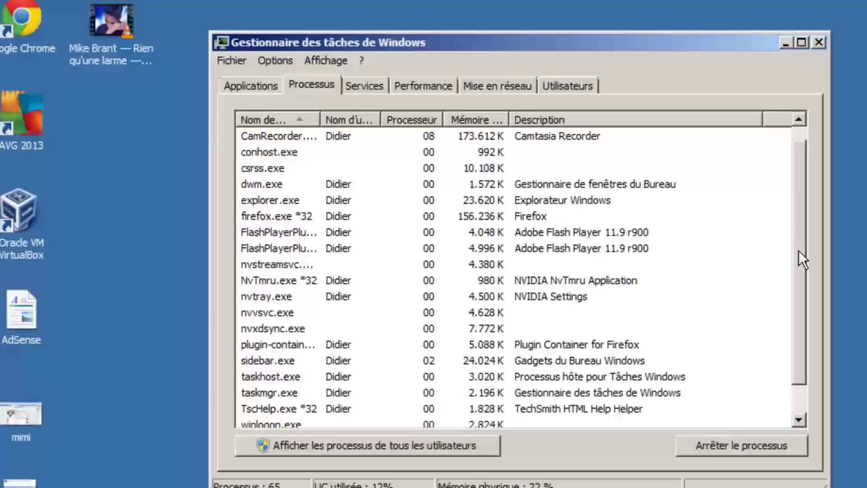
{"action": "left_click_drag", "start_coordinate": [798, 250], "coordinate": [797, 273]}
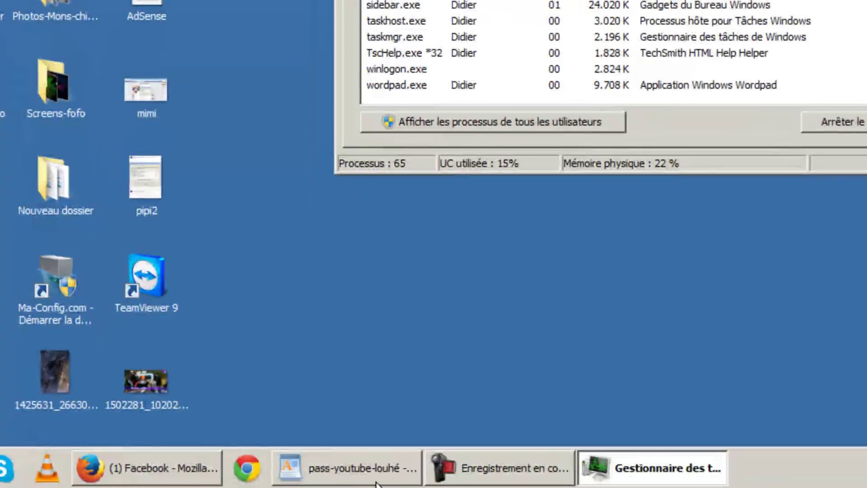
{"action": "left_click", "coordinate": [239, 487]}
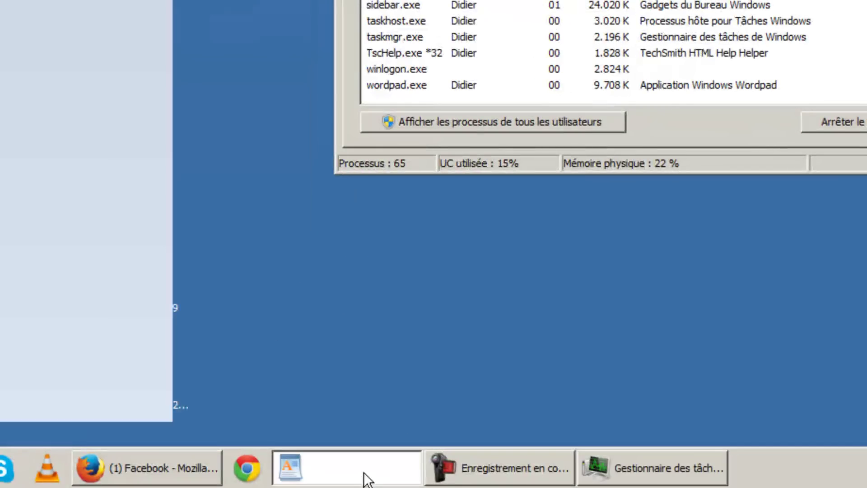
{"action": "left_click", "coordinate": [365, 476]}
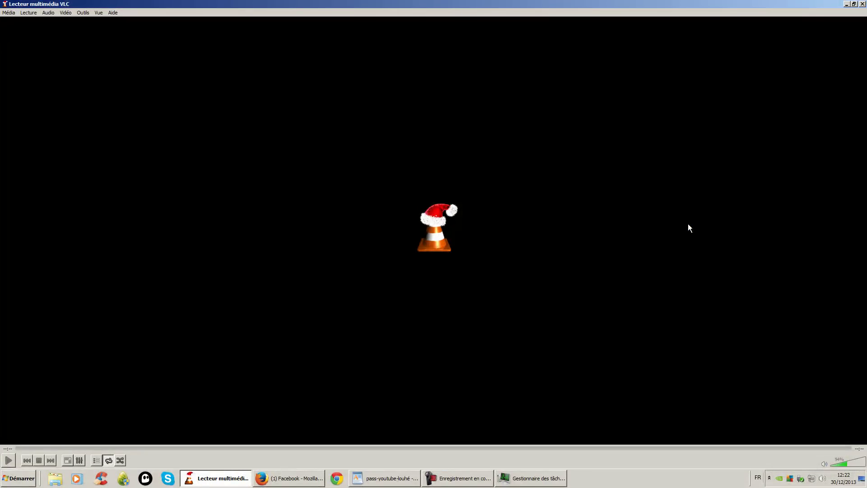
Restore the VLC media player window to a smaller size, close the Task Manager and move VLC clear of the desktop icons.
{"action": "left_click", "coordinate": [854, 4]}
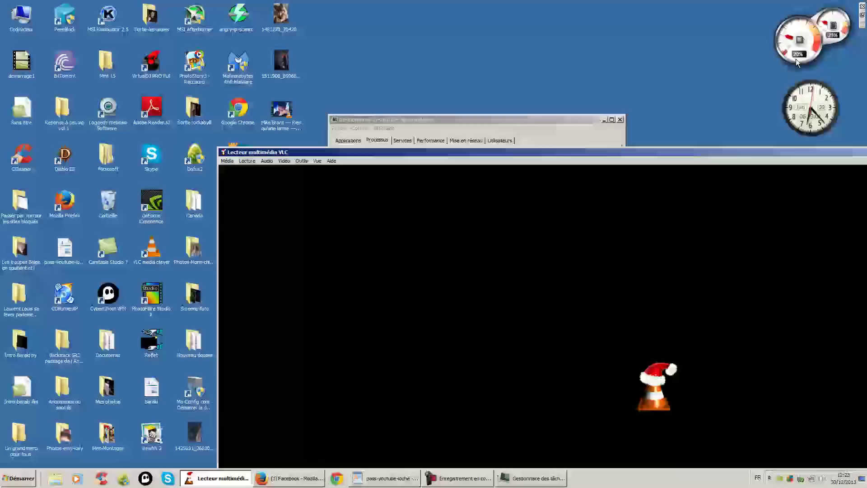
{"action": "left_click_drag", "start_coordinate": [704, 153], "coordinate": [475, 231]}
{"action": "left_click", "coordinate": [619, 119]}
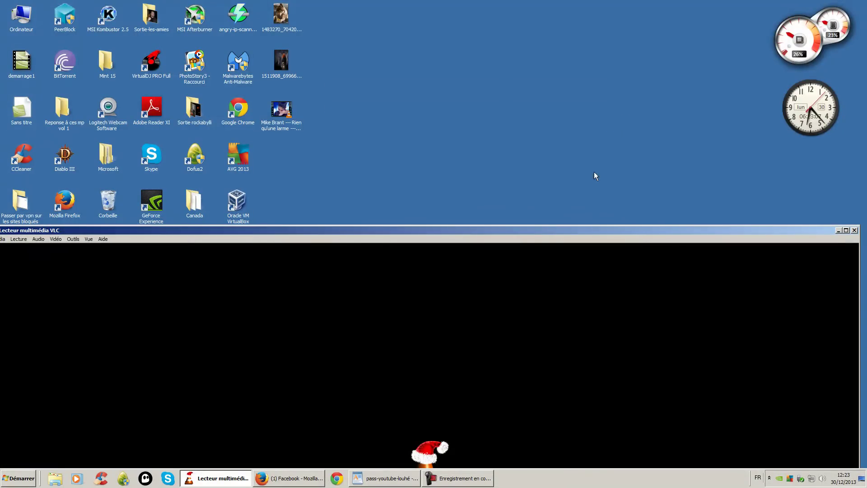
{"action": "left_click_drag", "start_coordinate": [550, 231], "coordinate": [600, 238]}
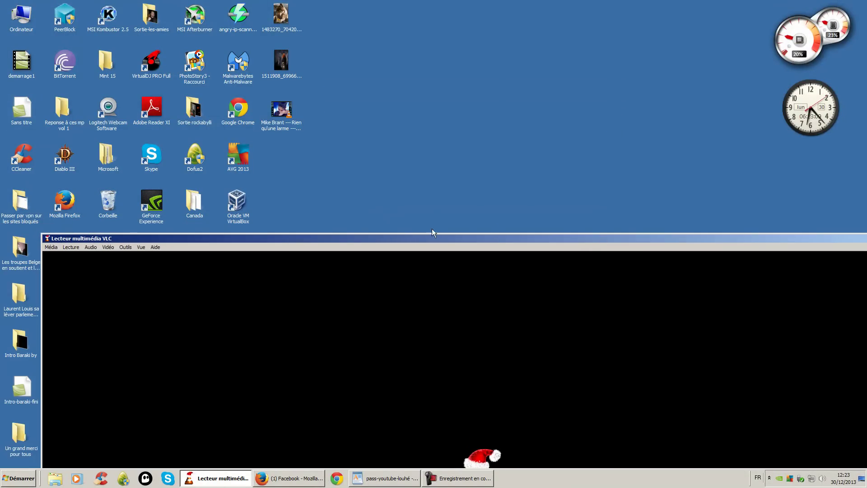
{"action": "left_click_drag", "start_coordinate": [358, 237], "coordinate": [587, 178]}
Launch Dofus2, start the game from its updater and move the login window lower on the desktop.
{"action": "left_click", "coordinate": [195, 155]}
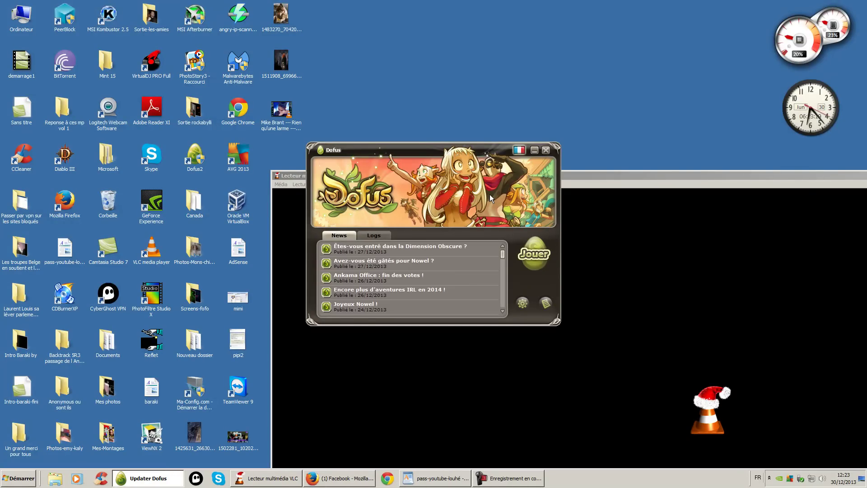
{"action": "left_click", "coordinate": [598, 194]}
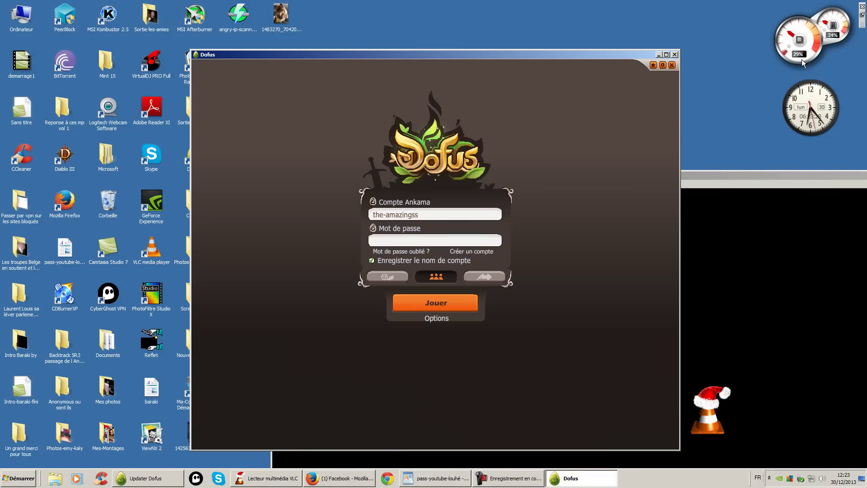
{"action": "left_click_drag", "start_coordinate": [448, 54], "coordinate": [495, 308]}
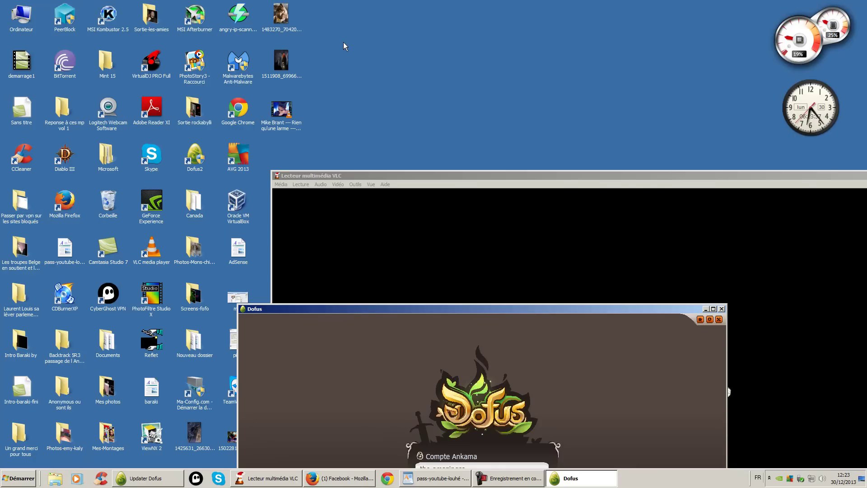
Launch VirtualDJ PRO Full, skip its website identification and minimize the program.
{"action": "left_click", "coordinate": [148, 67]}
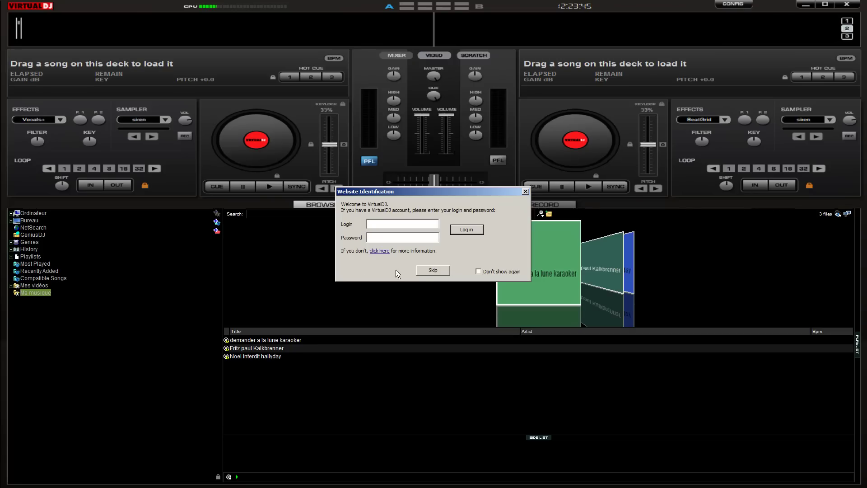
{"action": "left_click", "coordinate": [429, 271]}
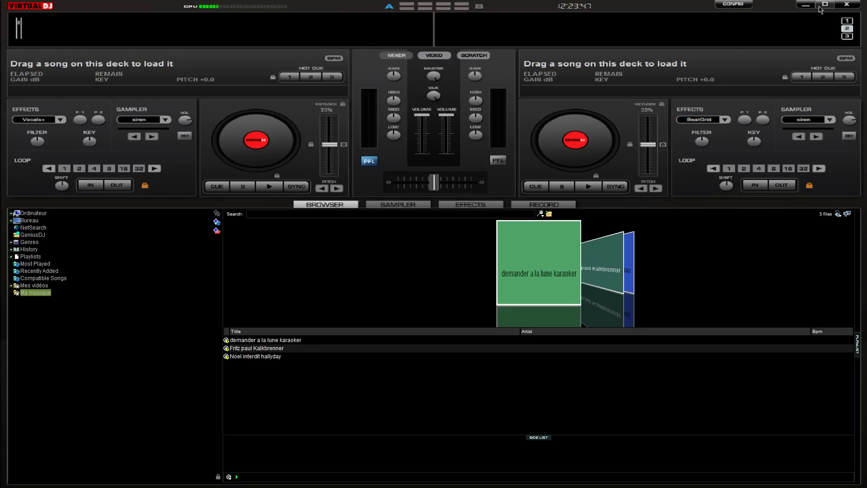
{"action": "left_click", "coordinate": [806, 5]}
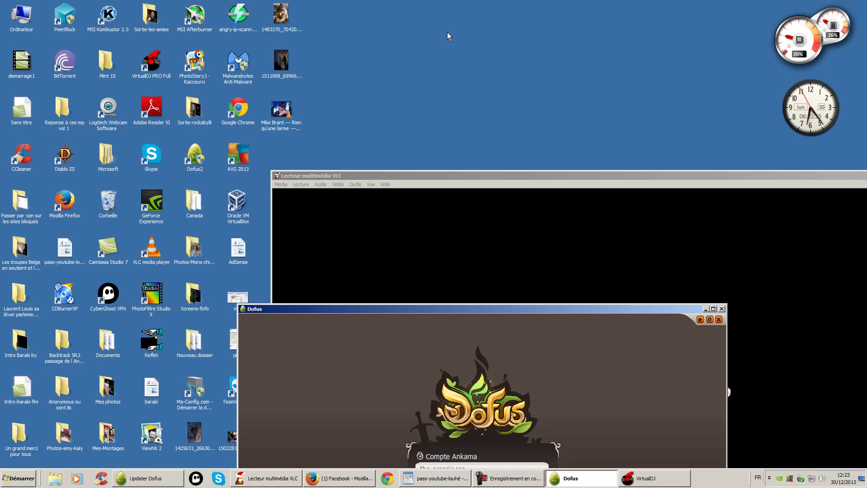
Launch PhotoFiltre Studio X and minimize its window so it keeps running in the background.
{"action": "left_click", "coordinate": [150, 299]}
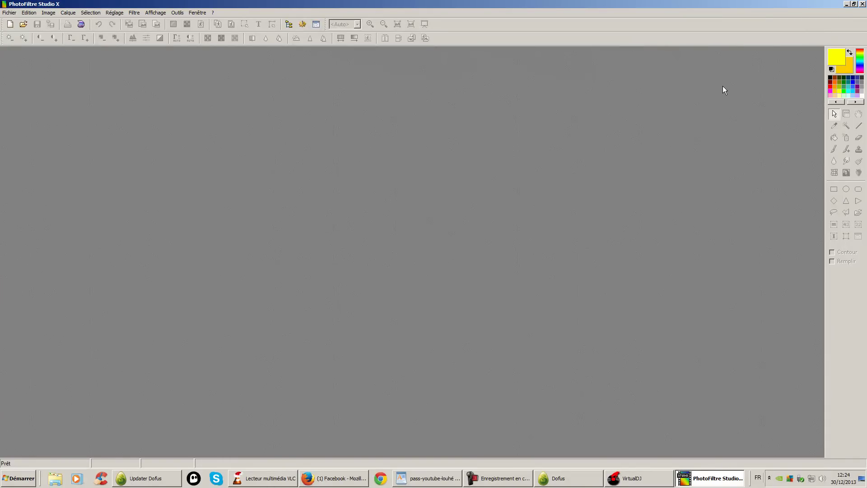
{"action": "key", "text": "super+Down"}
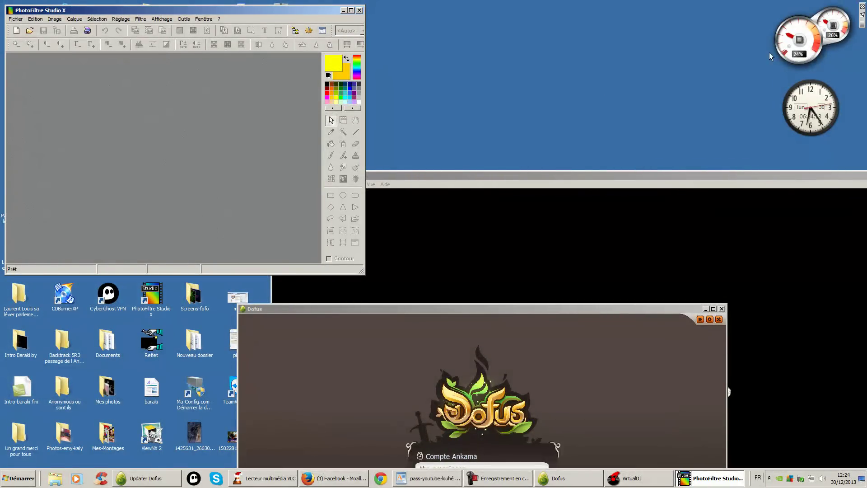
{"action": "left_click", "coordinate": [351, 10]}
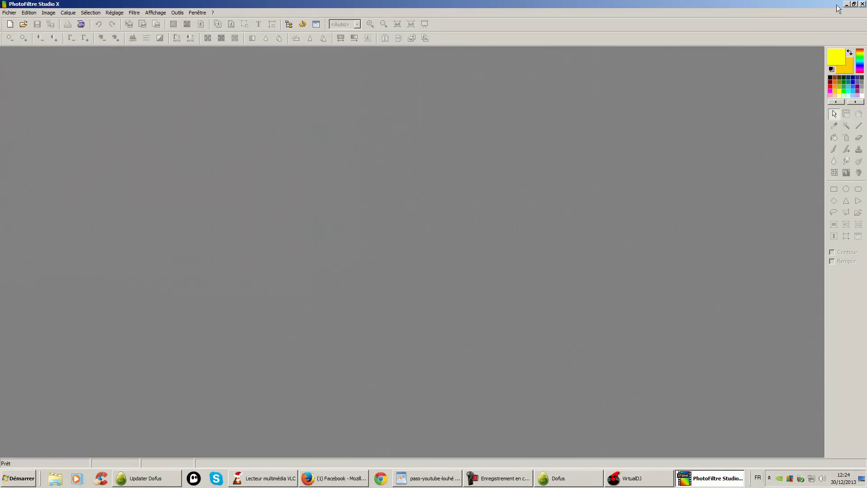
{"action": "left_click", "coordinate": [846, 5]}
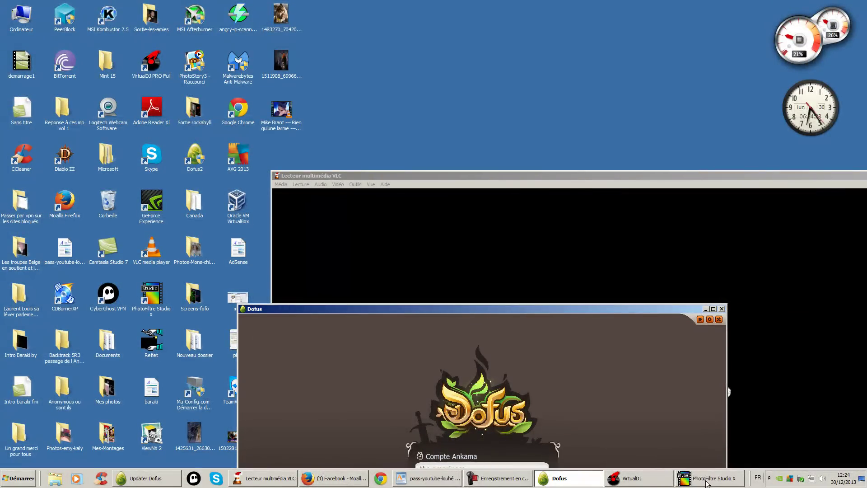
Launch CCleaner and minimize its window alongside the other running programs.
{"action": "mouse_move", "coordinate": [708, 484]}
{"action": "left_click", "coordinate": [419, 137]}
{"action": "key", "text": "c"}
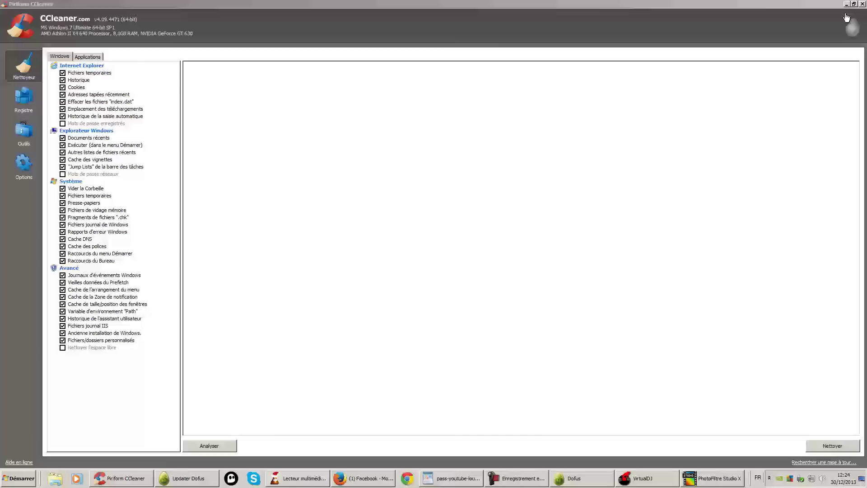
{"action": "left_click", "coordinate": [845, 4]}
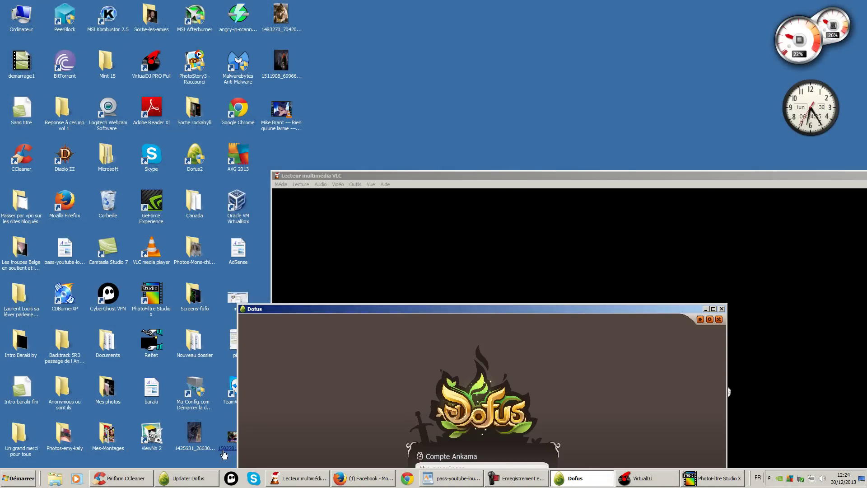
Review the programs open in the taskbar, then close the Dofus game and VLC media player.
{"action": "mouse_move", "coordinate": [142, 483]}
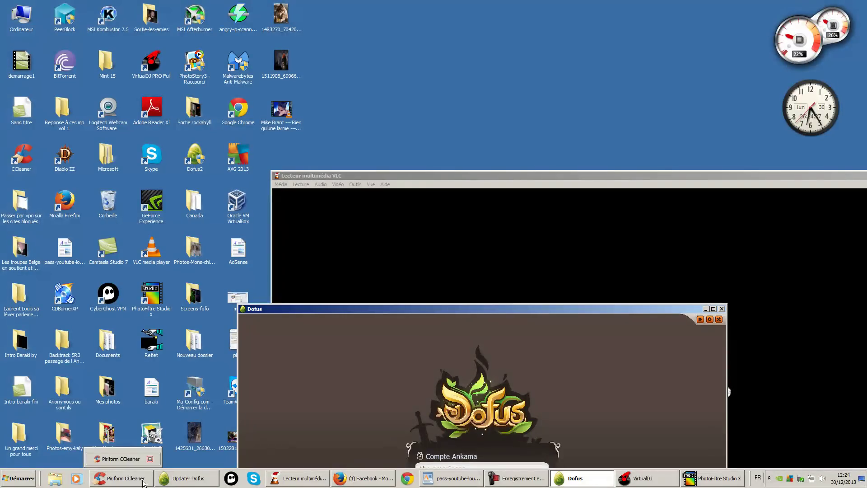
{"action": "mouse_move", "coordinate": [298, 479]}
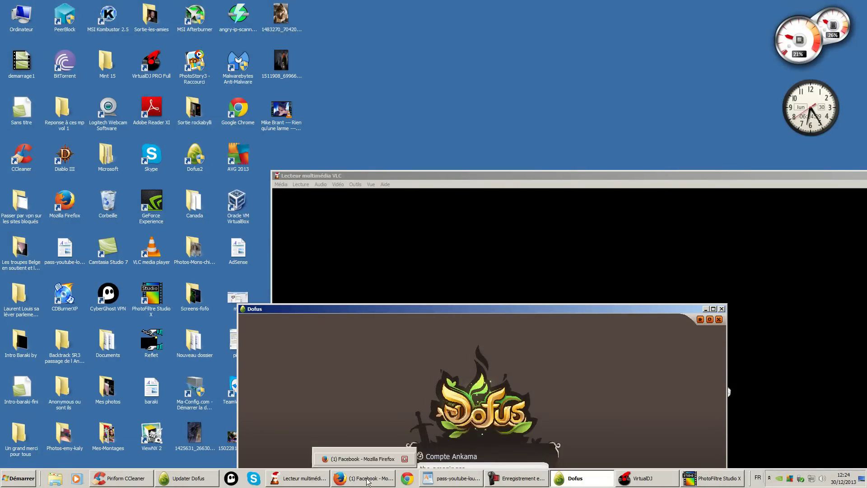
{"action": "mouse_move", "coordinate": [505, 481]}
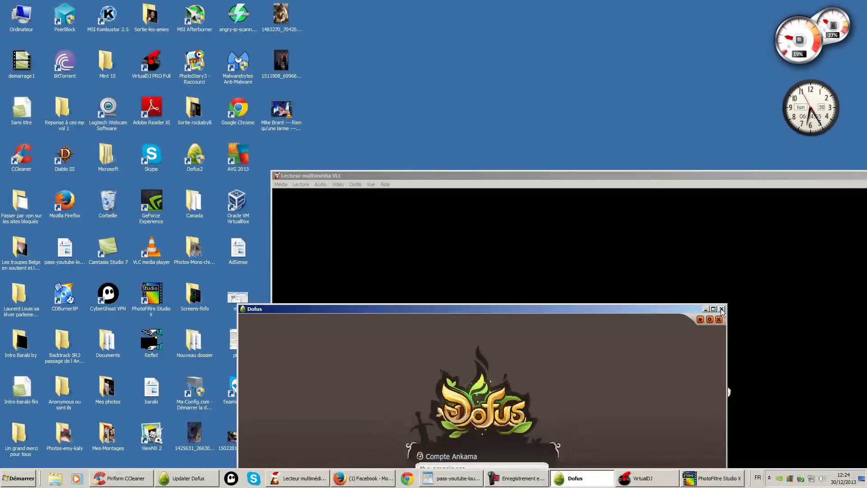
{"action": "left_click", "coordinate": [722, 309]}
{"action": "left_click_drag", "start_coordinate": [668, 176], "coordinate": [430, 144]}
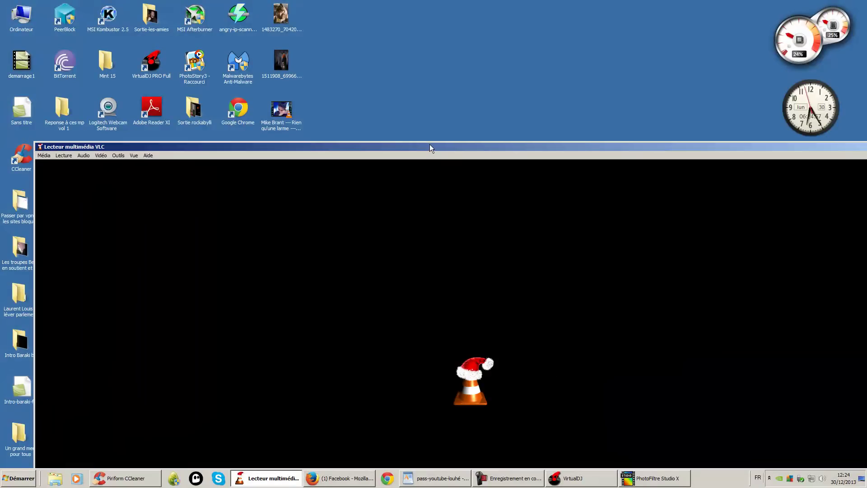
{"action": "left_click_drag", "start_coordinate": [543, 145], "coordinate": [405, 129]}
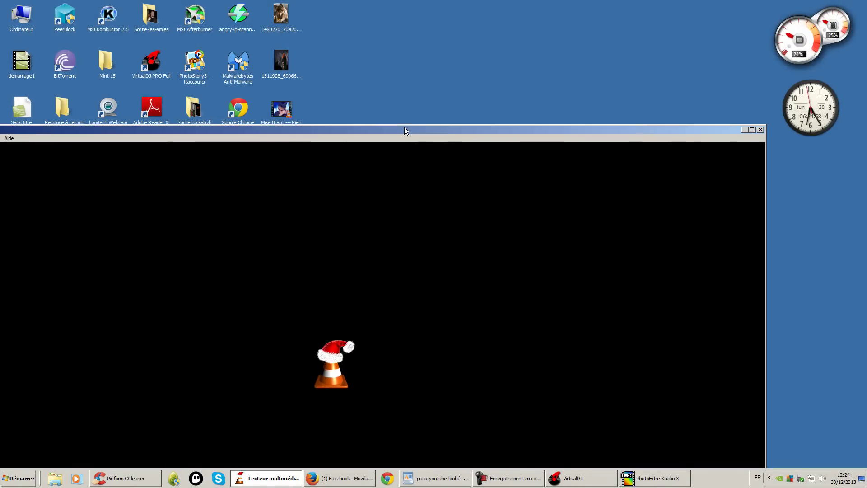
{"action": "left_click", "coordinate": [751, 130]}
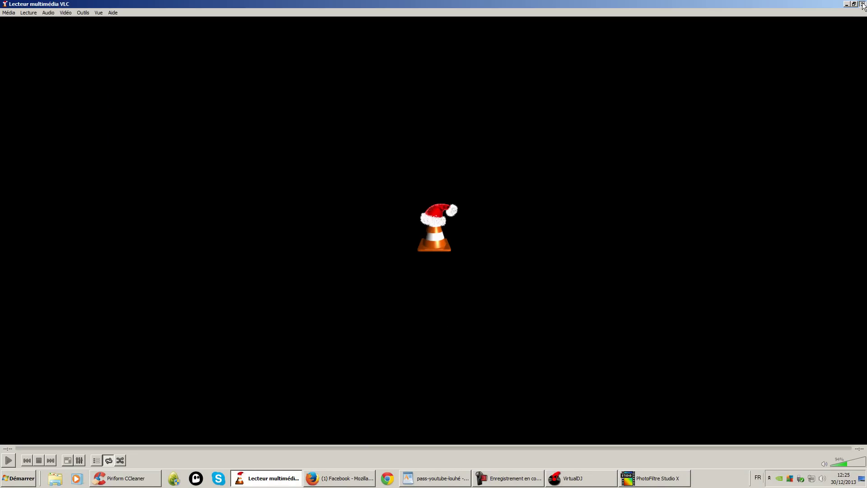
{"action": "left_click", "coordinate": [862, 4]}
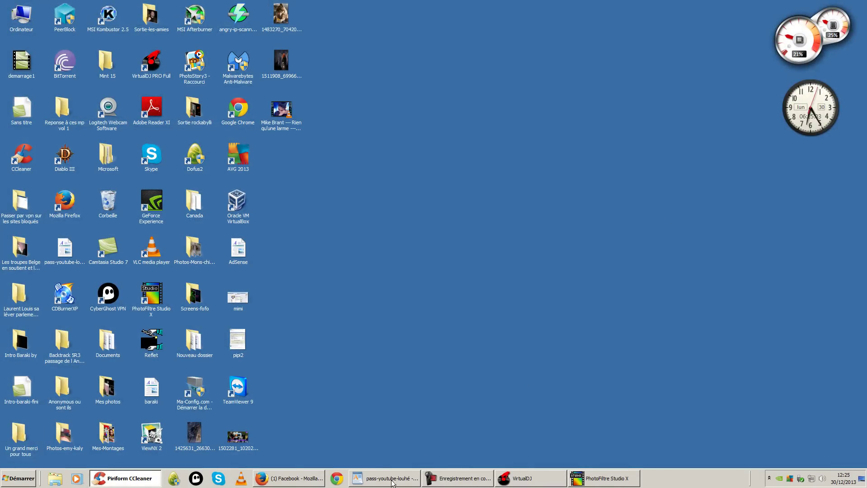
Bring up VirtualDJ, close it and check the processor and memory usage on the desktop gadget.
{"action": "left_click", "coordinate": [506, 482]}
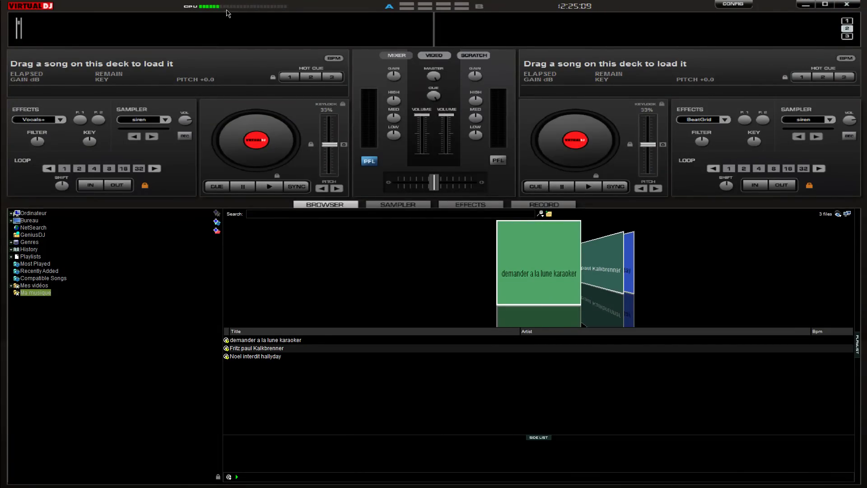
{"action": "left_click", "coordinate": [848, 5]}
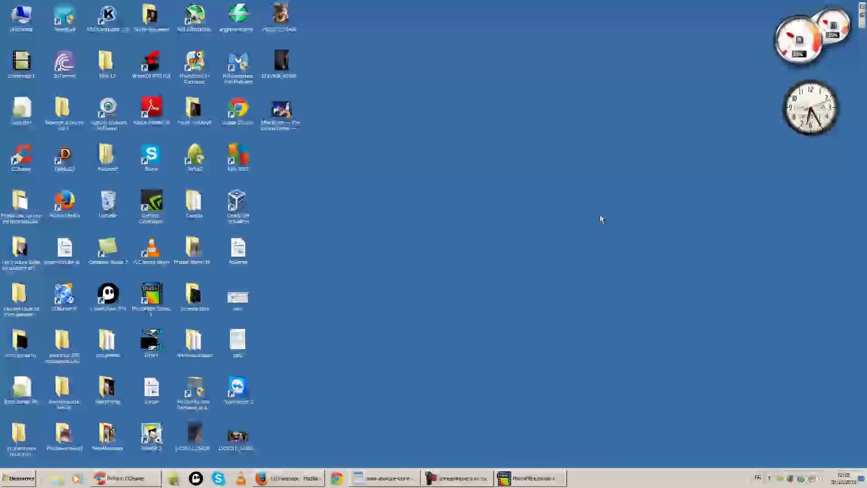
{"action": "mouse_move", "coordinate": [801, 25]}
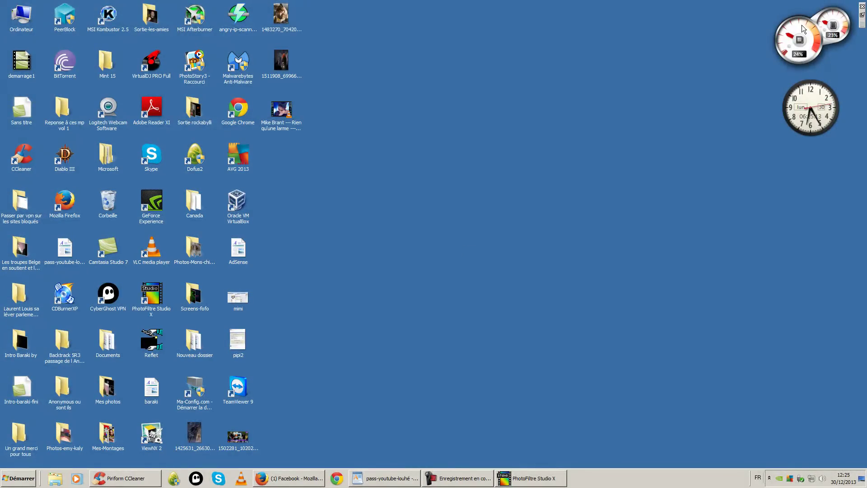